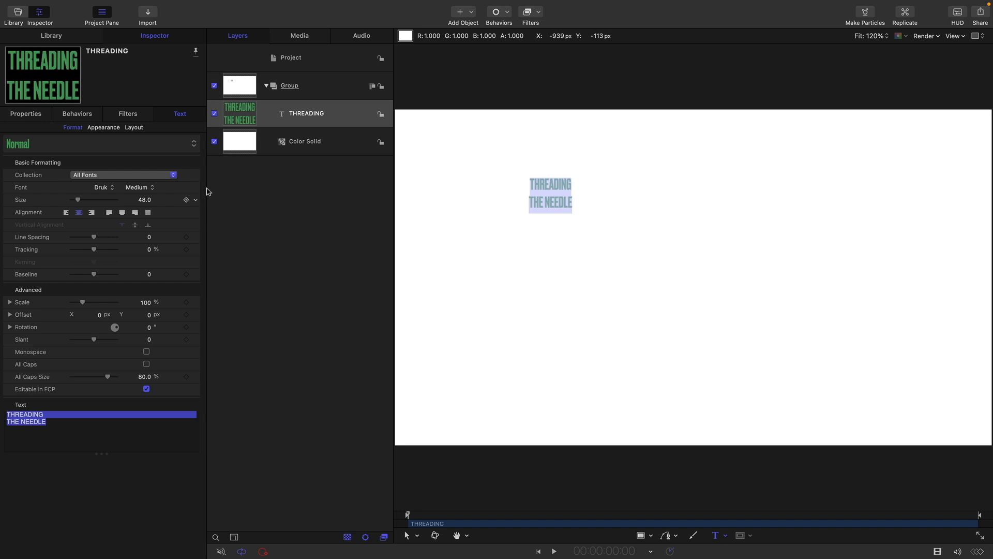
# Step: Set the THREADING THE NEEDLE text's size to 434 and its line spacing to -158.6
pyautogui.moveTo(148, 202); pyautogui.dragTo(148, 211)
pyautogui.click(149, 239)
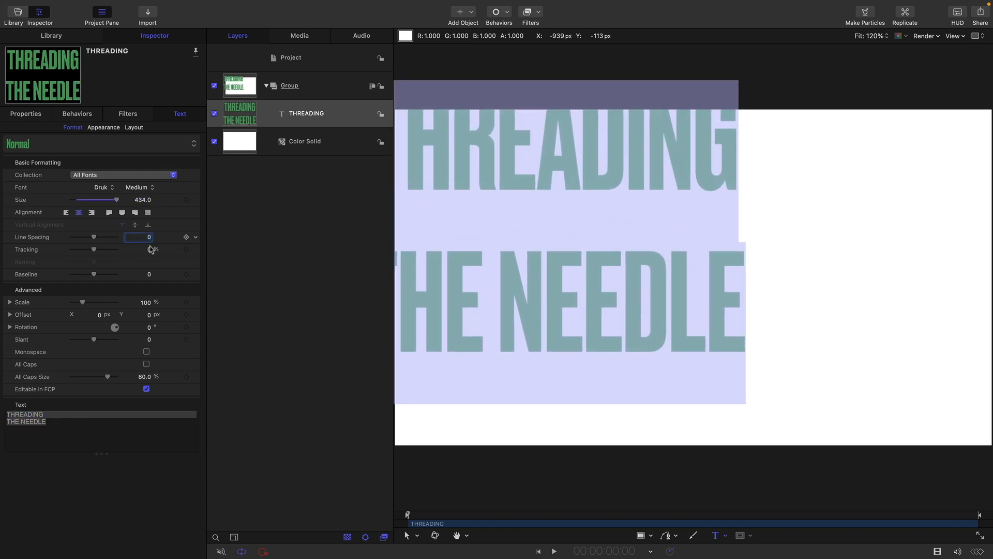
pyautogui.moveTo(150, 240); pyautogui.dragTo(109, 240)
# Step: Reset the text's transform to centre it in the frame and set its baseline to 45
pyautogui.click(27, 115)
pyautogui.rightClick(108, 130)
pyautogui.click(121, 135)
pyautogui.click(180, 114)
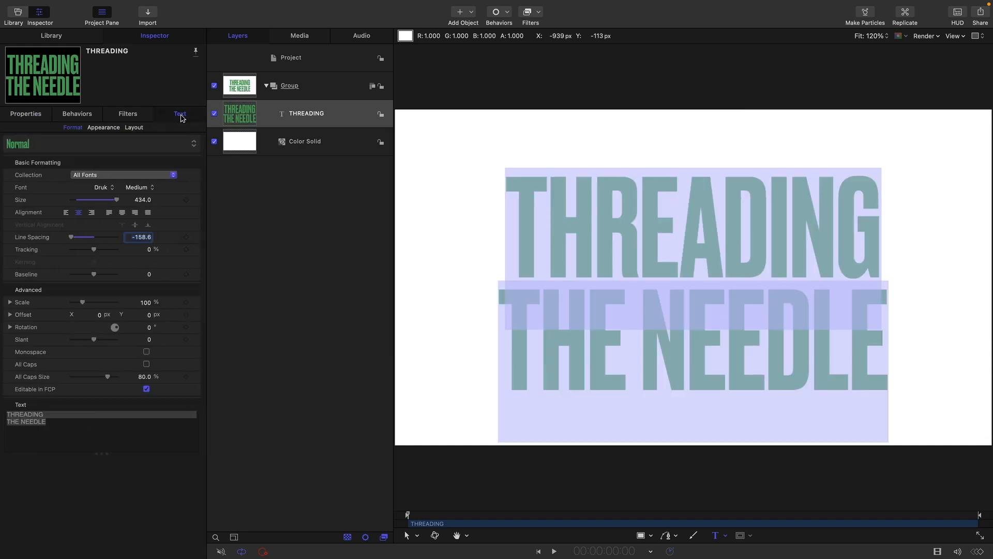
pyautogui.moveTo(149, 275)
pyautogui.mouseDown()
pyautogui.moveTo(165, 274)
pyautogui.moveTo(134, 274)
pyautogui.mouseUp()
# Step: With the group selected, check the Bezier tool's fill, outline and width settings in the HUD and close it
pyautogui.click(239, 85)
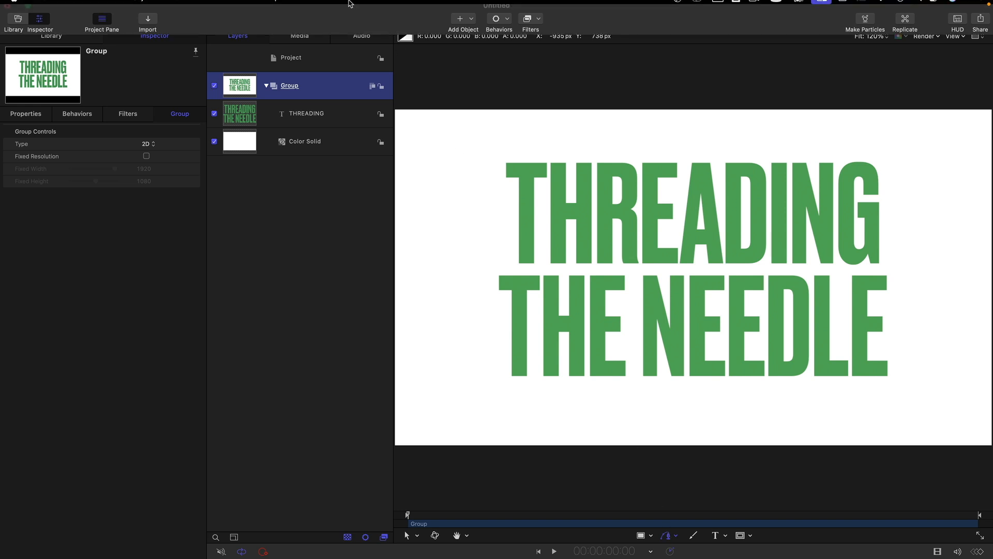
pyautogui.click(228, 4)
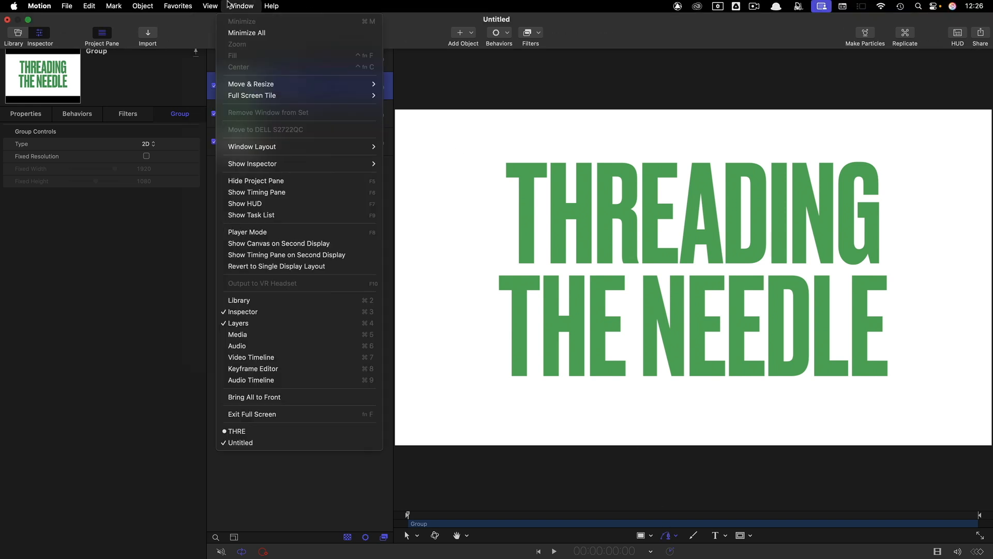
pyautogui.click(282, 204)
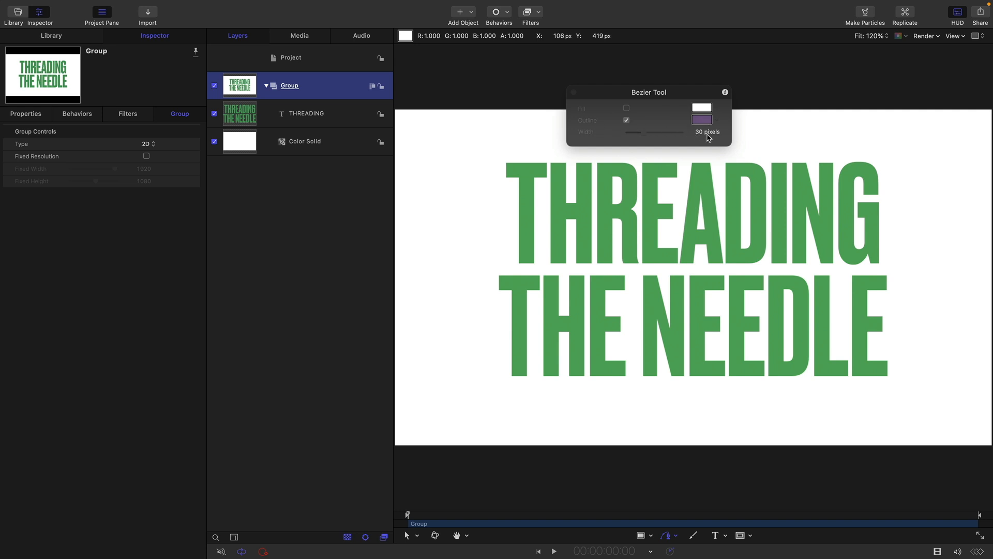
pyautogui.click(574, 92)
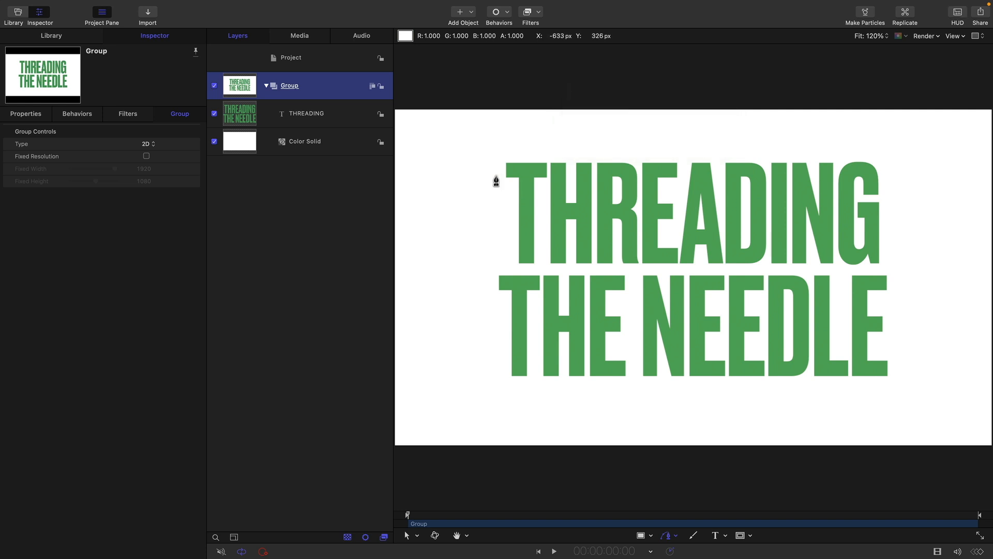
# Step: Draw an open wavy Bezier line starting beside THREADING, crossing its letters, curving around the text's right side and returning through THE NEEDLE
pyautogui.click(439, 174)
pyautogui.moveTo(591, 231); pyautogui.dragTo(618, 221)
pyautogui.click(663, 210)
pyautogui.click(790, 220)
pyautogui.click(813, 207)
pyautogui.moveTo(870, 229); pyautogui.dragTo(890, 232)
pyautogui.click(922, 246)
pyautogui.click(923, 313)
pyautogui.moveTo(892, 338); pyautogui.dragTo(842, 339)
pyautogui.click(791, 321)
pyautogui.click(674, 337)
pyautogui.click(594, 320)
pyautogui.click(528, 335)
pyautogui.click(462, 346)
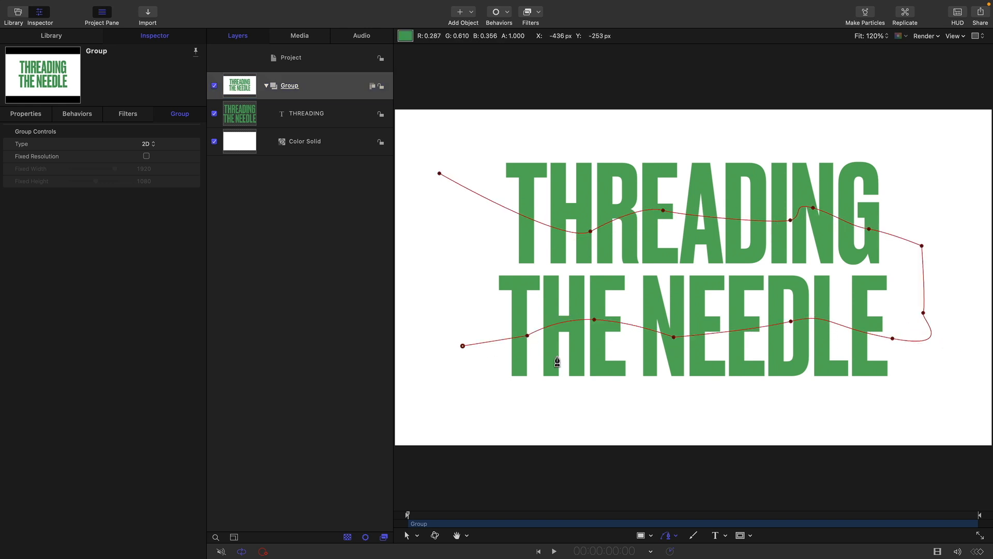
pyautogui.press('Return')
# Step: Refine the Bezier line by deleting a control point at the right-hand bend and repositioning other points for larger, smoother waves
pyautogui.moveTo(923, 313); pyautogui.dragTo(938, 307)
pyautogui.moveTo(922, 245)
pyautogui.mouseDown()
pyautogui.moveTo(912, 239)
pyautogui.moveTo(930, 261)
pyautogui.mouseUp()
pyautogui.press('Delete')
pyautogui.moveTo(938, 308); pyautogui.dragTo(912, 278)
pyautogui.moveTo(791, 220); pyautogui.dragTo(750, 234)
pyautogui.moveTo(663, 210); pyautogui.dragTo(670, 197)
pyautogui.moveTo(590, 231); pyautogui.dragTo(573, 231)
pyautogui.moveTo(595, 319); pyautogui.dragTo(622, 302)
pyautogui.moveTo(674, 337); pyautogui.dragTo(710, 342)
pyautogui.keyDown('super'); pyautogui.moveTo(709, 342); pyautogui.dragTo(739, 352); pyautogui.keyUp('super')
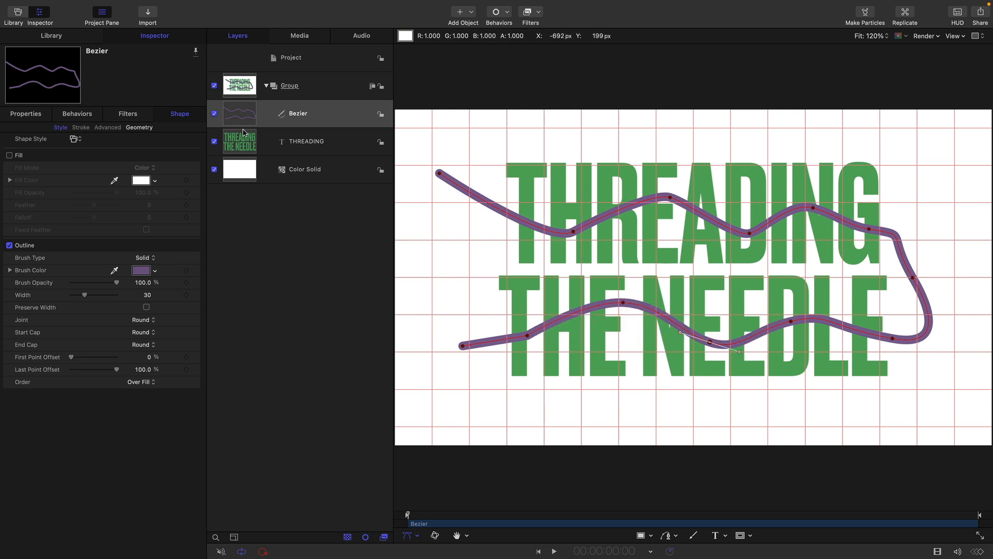
# Step: With the canvas overlays hidden, make a clone layer of the THREADING text and place it above the Bezier layer
pyautogui.click(234, 153)
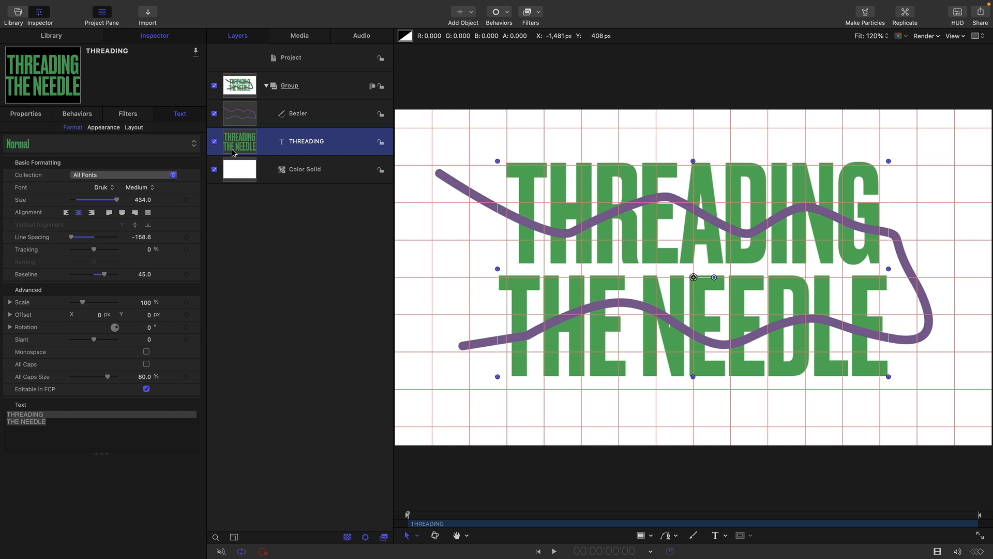
pyautogui.press('super+slash')
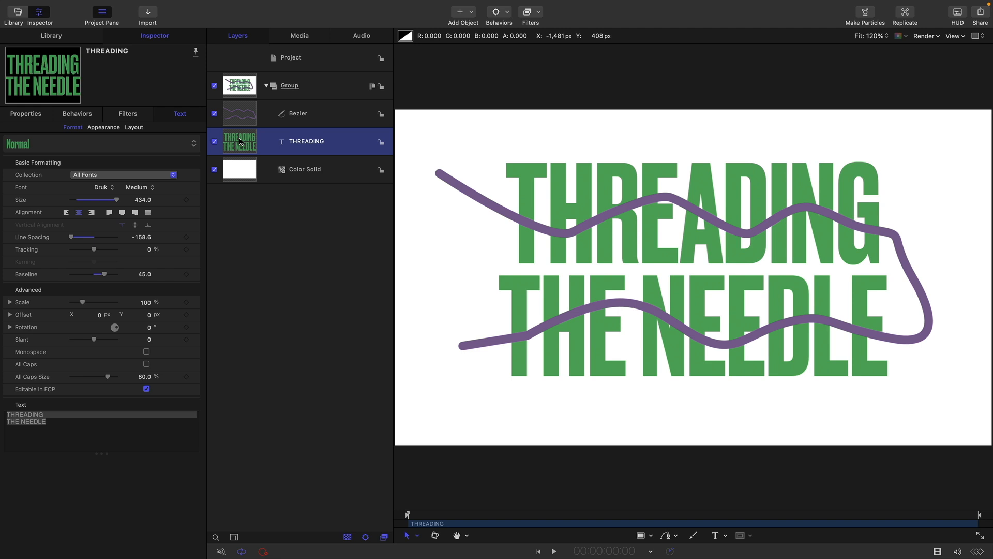
pyautogui.rightClick(240, 142)
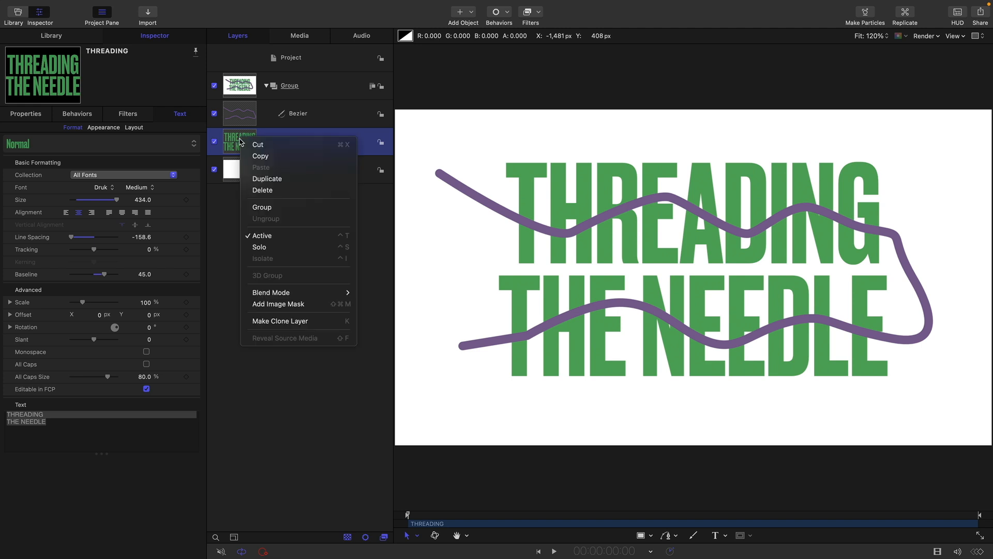
pyautogui.click(298, 320)
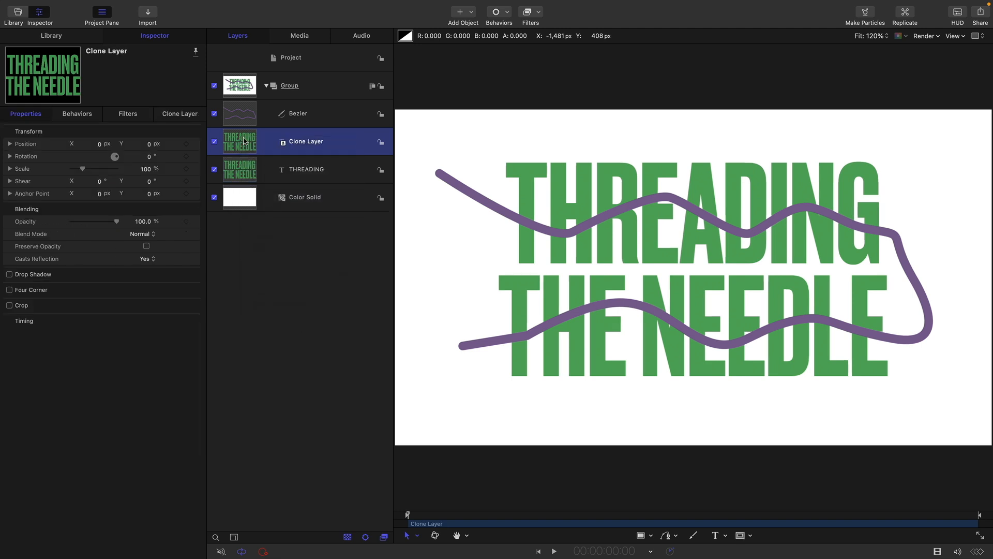
pyautogui.moveTo(242, 151); pyautogui.dragTo(249, 110)
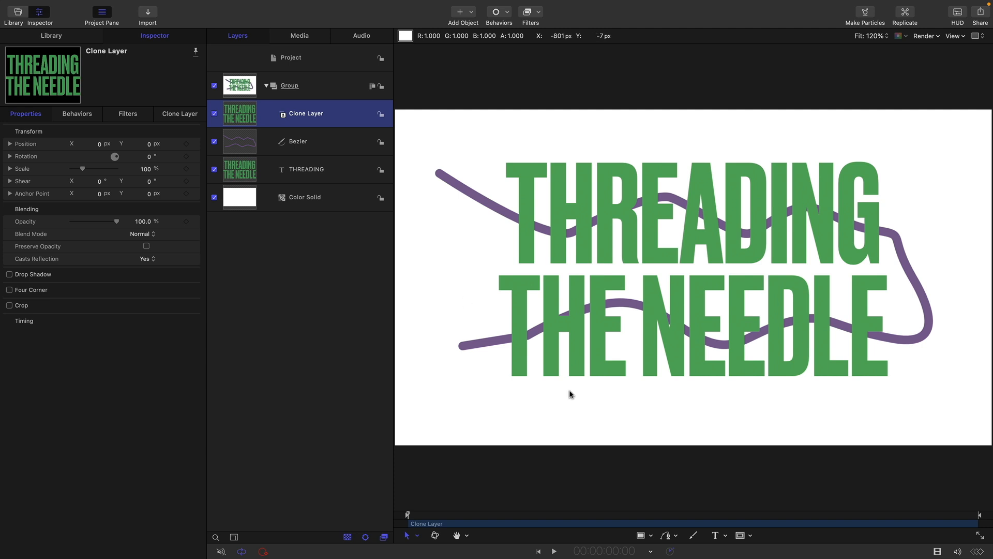
# Step: Add rectangle masks to the clone layer where the line crosses the H and E of THREADING
pyautogui.click(740, 535)
pyautogui.moveTo(544, 196); pyautogui.dragTo(595, 255)
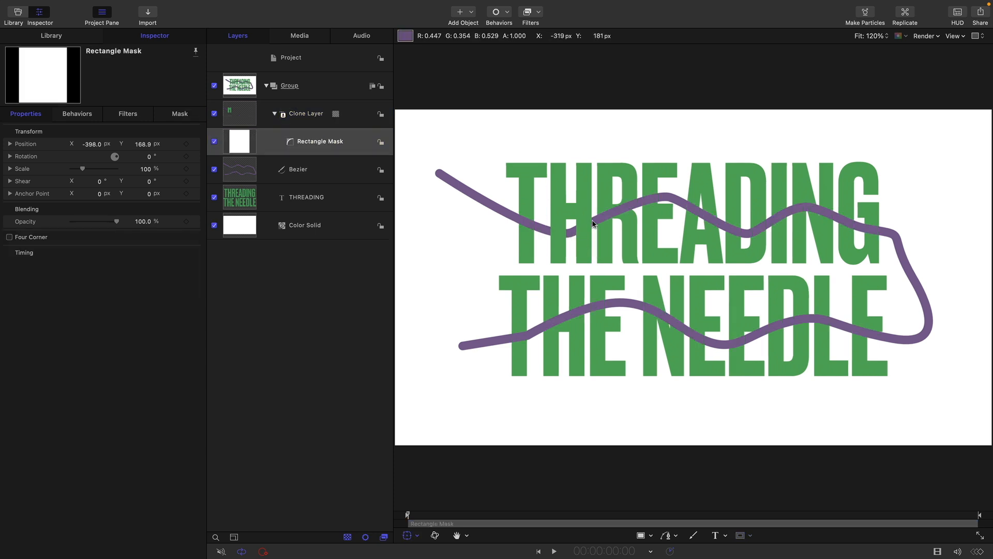
pyautogui.click(245, 114)
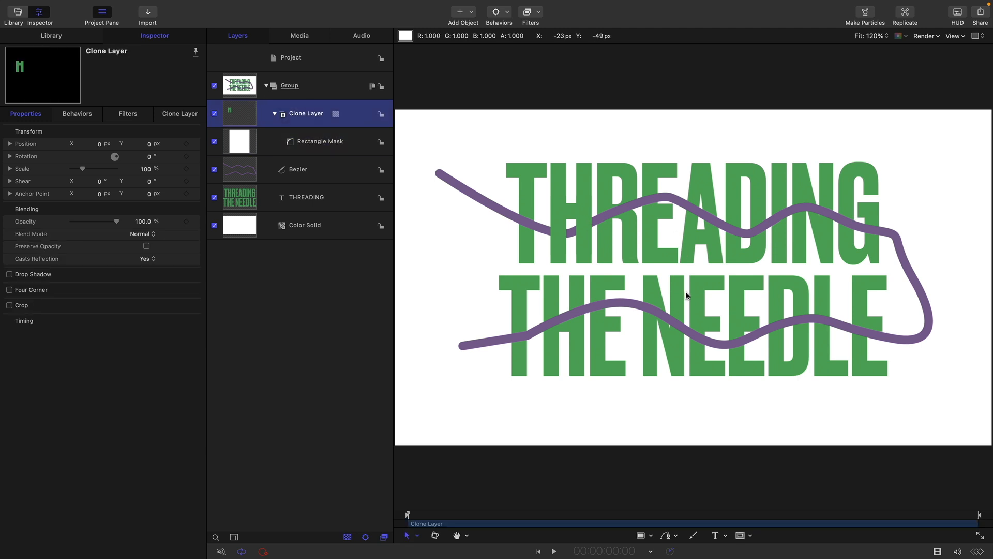
pyautogui.click(740, 536)
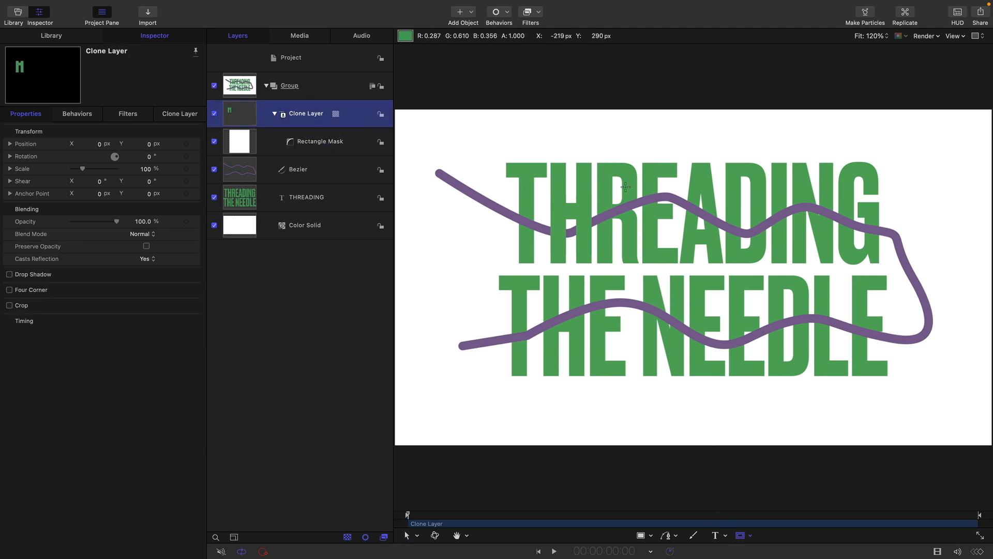
pyautogui.moveTo(640, 185); pyautogui.dragTo(680, 243)
# Step: Add rectangle masks to the clone layer over the D and N of THREADING
pyautogui.click(237, 113)
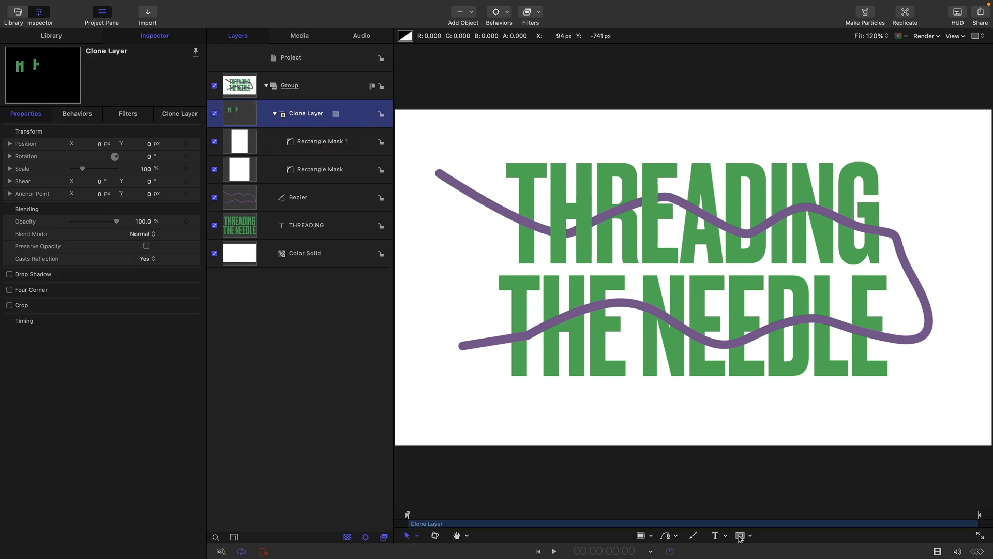
pyautogui.moveTo(721, 208); pyautogui.dragTo(769, 262)
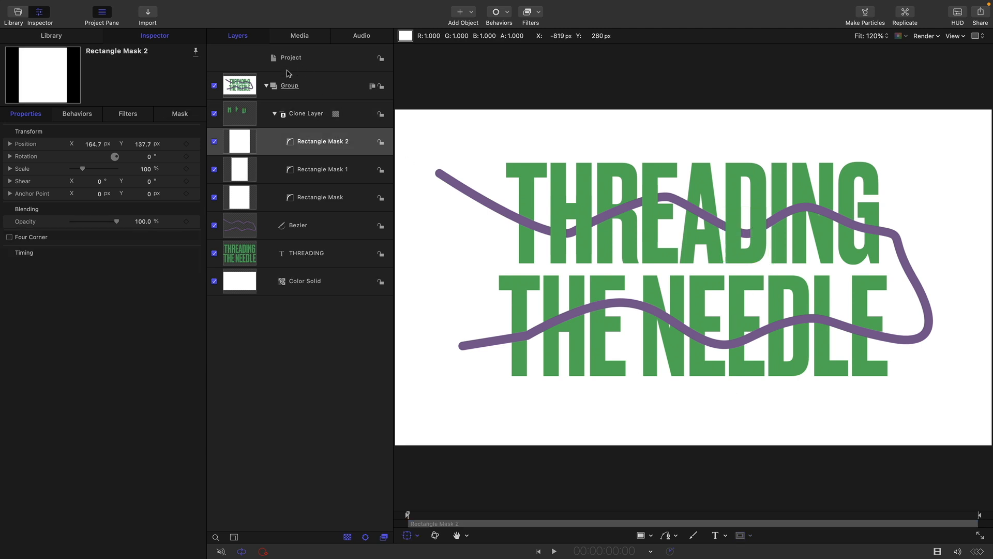
pyautogui.click(248, 113)
pyautogui.click(740, 536)
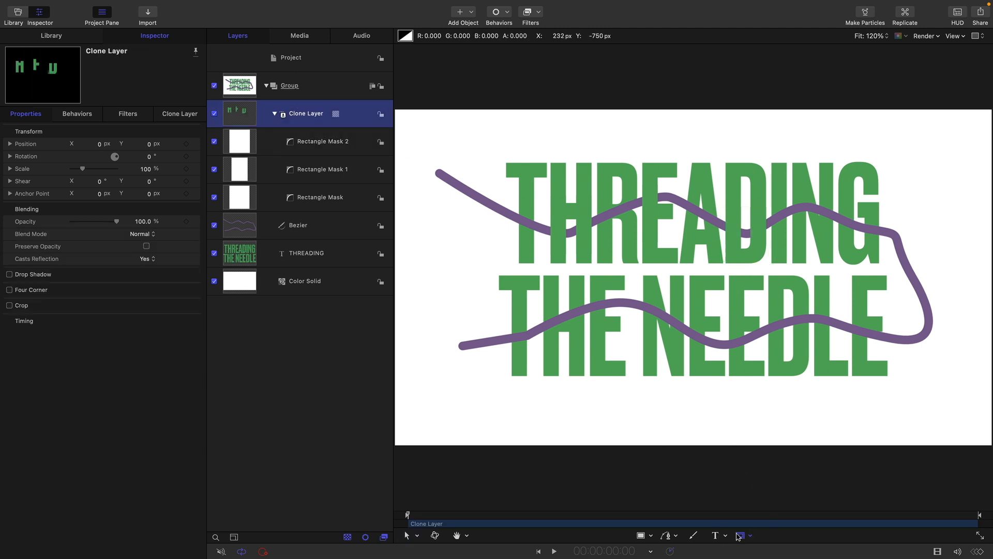
pyautogui.moveTo(790, 165)
pyautogui.mouseDown()
pyautogui.moveTo(810, 228)
pyautogui.moveTo(840, 265)
pyautogui.mouseUp()
# Step: Add rectangle masks to the clone layer over the last E, the D's stem and the first E of NEEDLE
pyautogui.moveTo(846, 307); pyautogui.dragTo(897, 360)
pyautogui.click(769, 306)
pyautogui.moveTo(765, 310)
pyautogui.mouseDown()
pyautogui.moveTo(810, 355)
pyautogui.moveTo(776, 344)
pyautogui.moveTo(786, 345)
pyautogui.mouseUp()
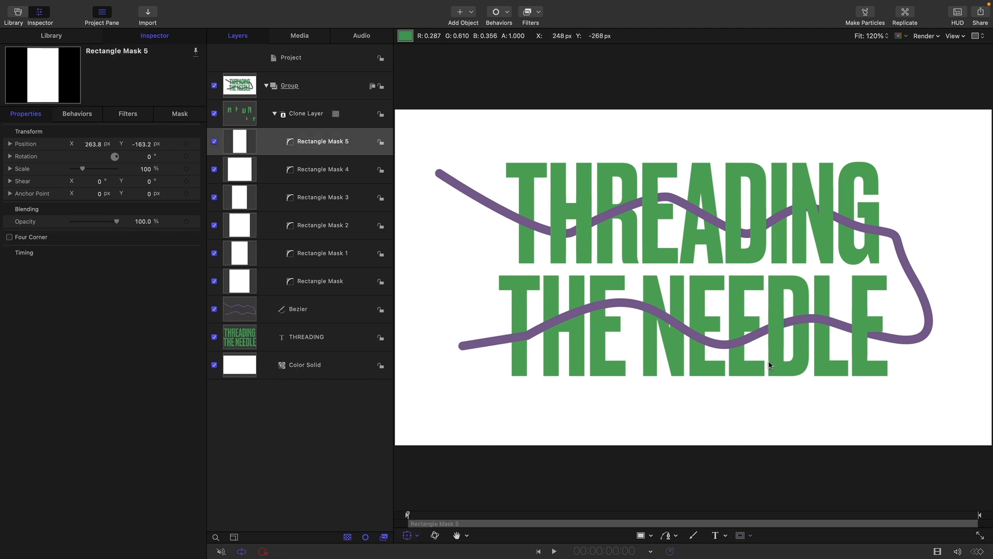
pyautogui.click(241, 117)
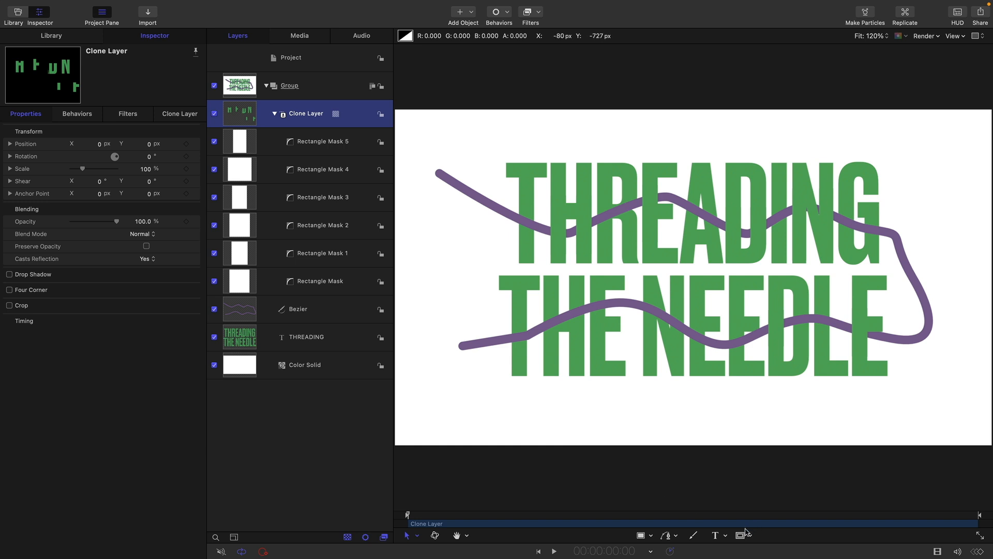
pyautogui.moveTo(687, 314); pyautogui.dragTo(716, 354)
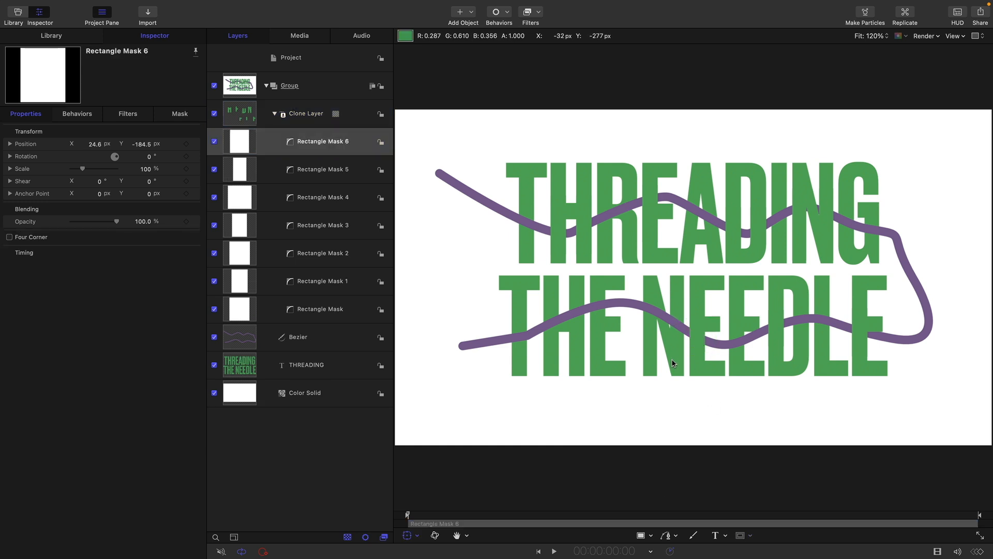
# Step: Add rectangle masks to the clone layer where the line crosses the E and T of THE
pyautogui.click(243, 117)
pyautogui.moveTo(595, 293); pyautogui.dragTo(615, 336)
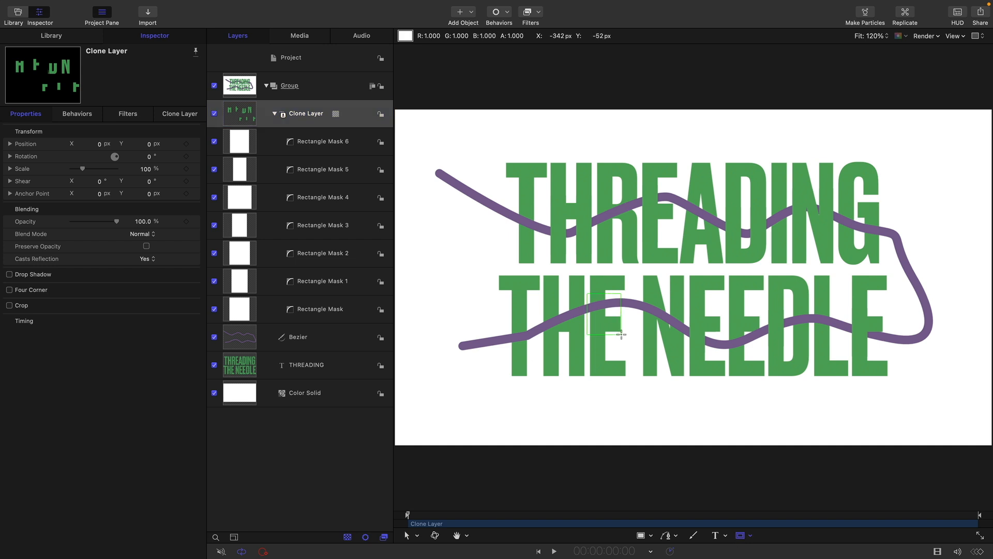
pyautogui.click(244, 109)
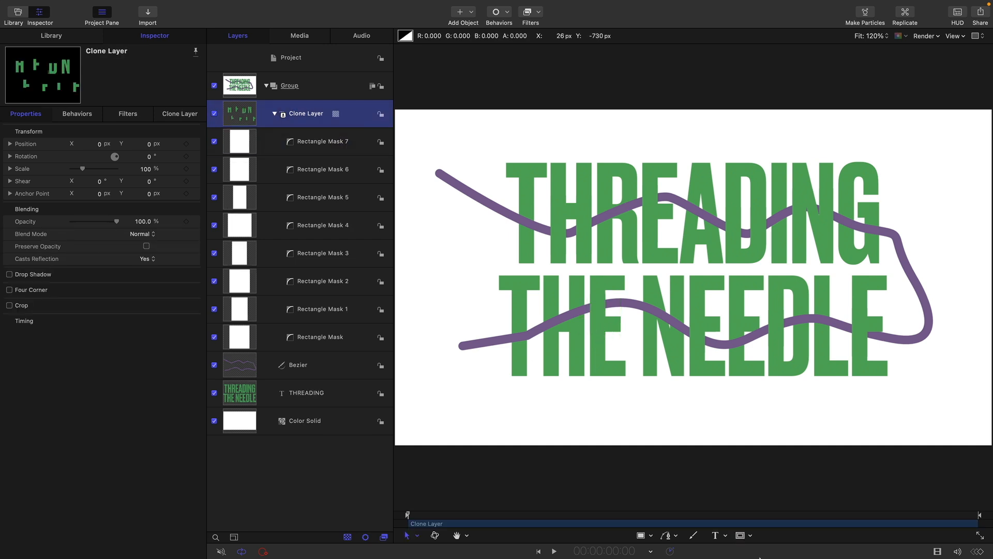
pyautogui.click(743, 537)
pyautogui.moveTo(482, 305); pyautogui.dragTo(533, 370)
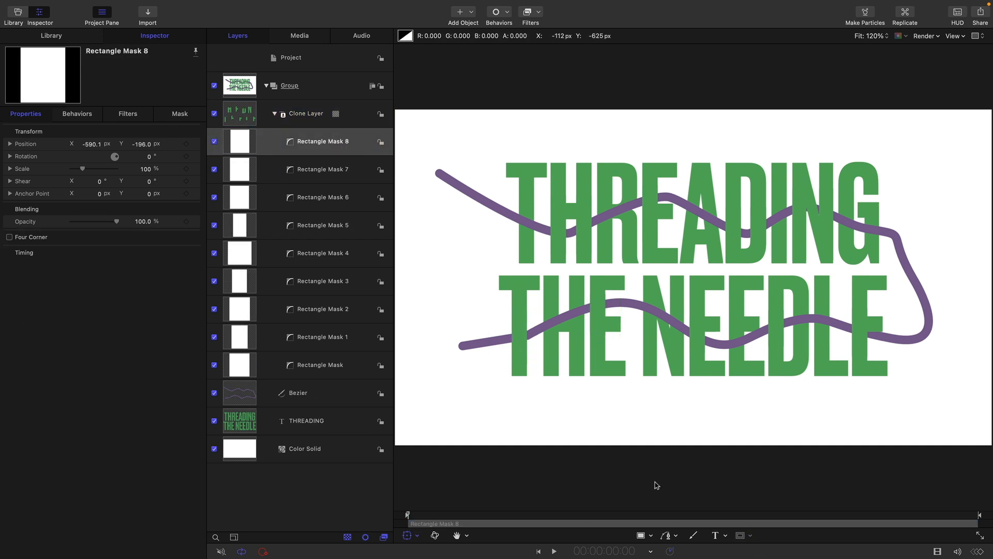
# Step: Apply the Write On shape behavior to the Bezier line and play back the animation
pyautogui.click(236, 395)
pyautogui.click(508, 12)
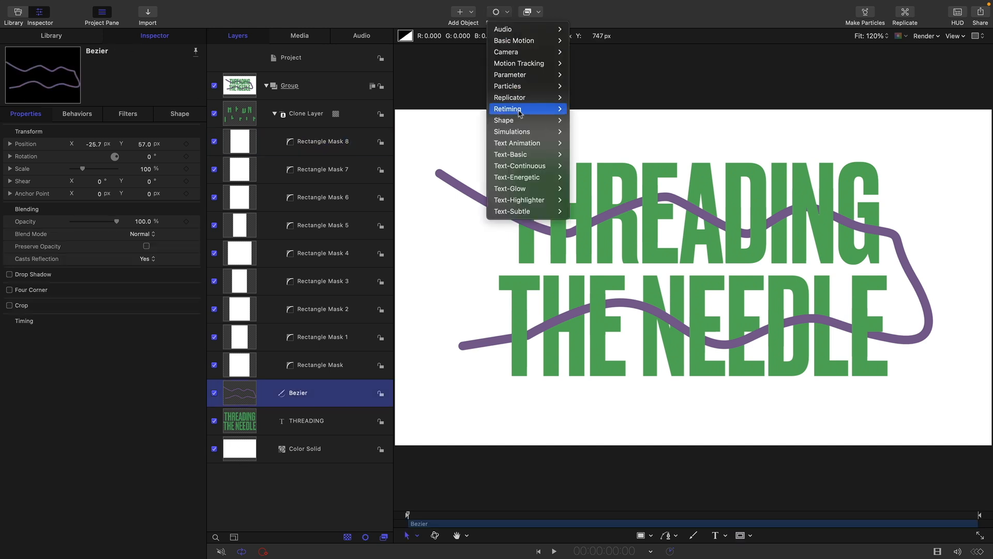
pyautogui.moveTo(525, 124)
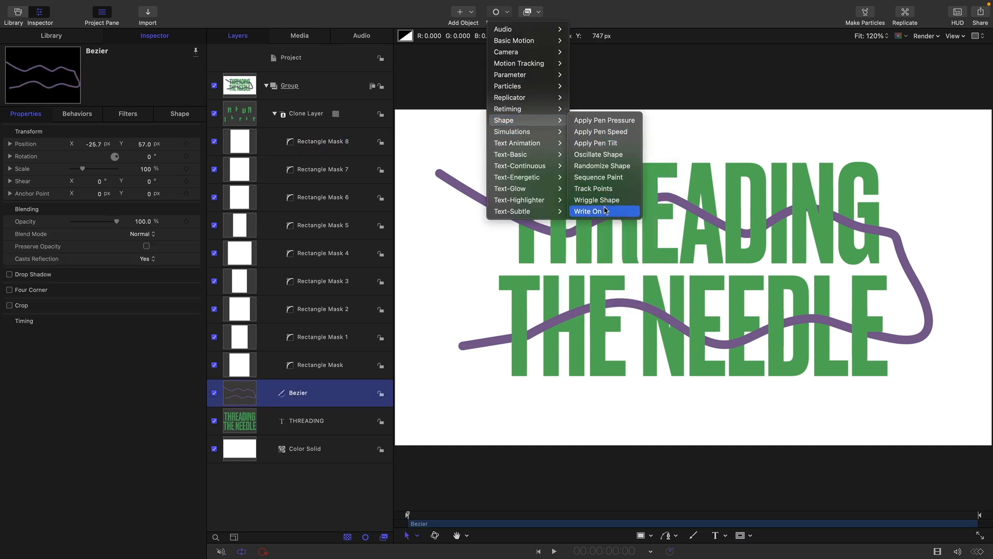
pyautogui.click(589, 212)
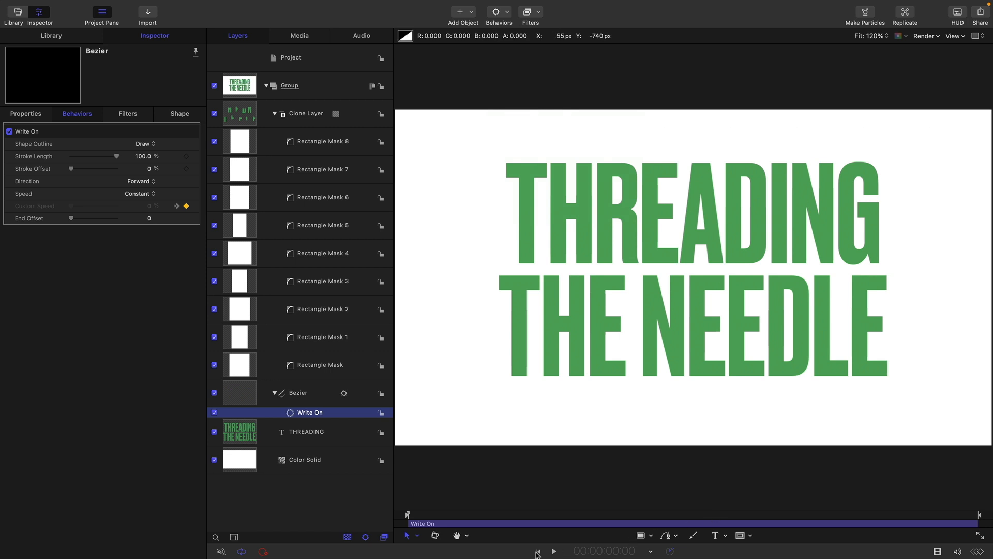
pyautogui.click(554, 552)
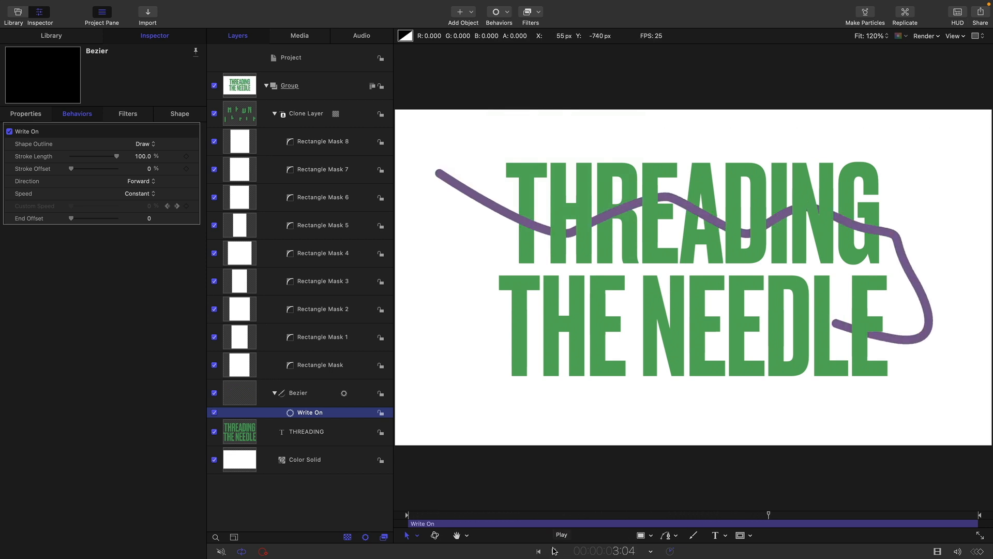
pyautogui.click(553, 550)
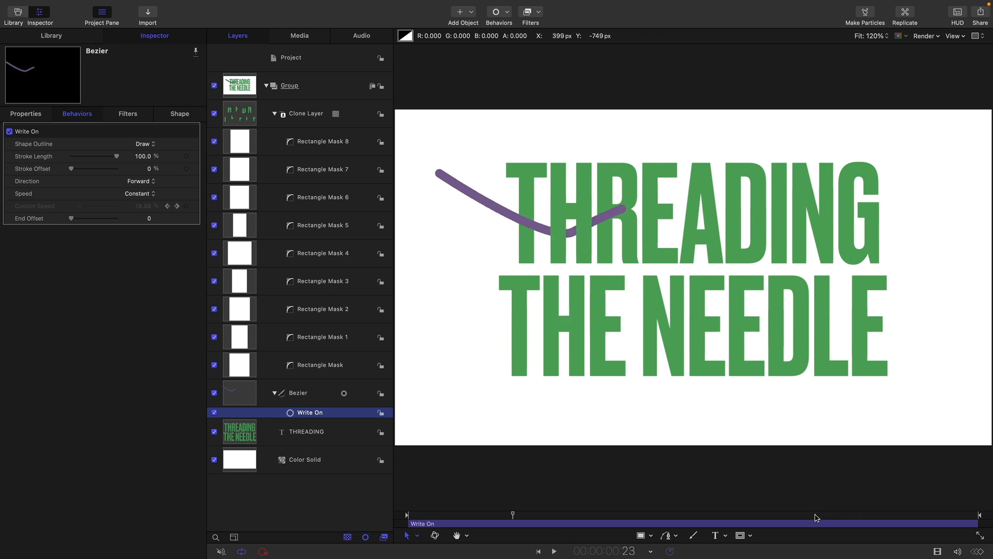
# Step: Move the playhead to 3:12 and trim the Write On behavior to end there
pyautogui.moveTo(816, 518)
pyautogui.mouseDown()
pyautogui.moveTo(829, 519)
pyautogui.moveTo(789, 519)
pyautogui.moveTo(805, 518)
pyautogui.mouseUp()
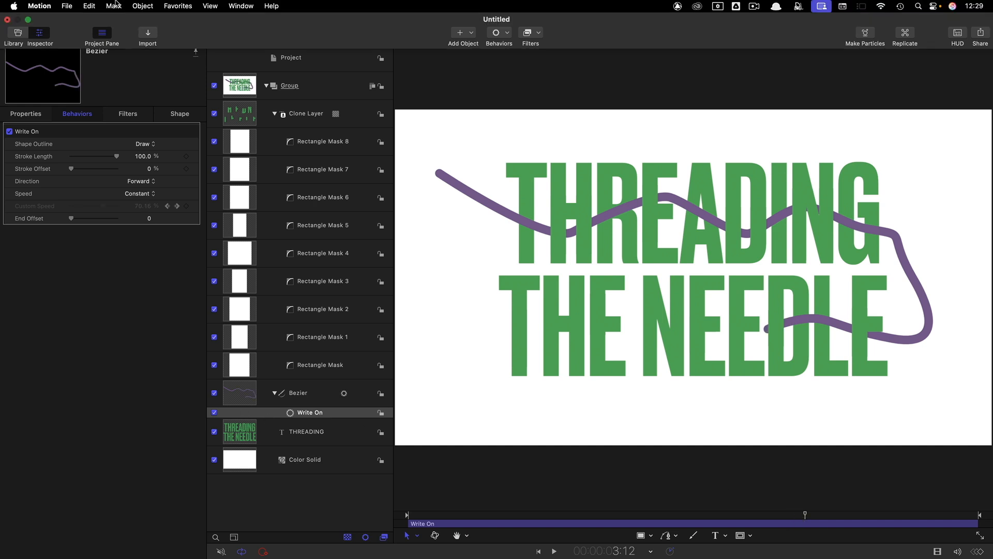
pyautogui.click(115, 6)
pyautogui.click(120, 34)
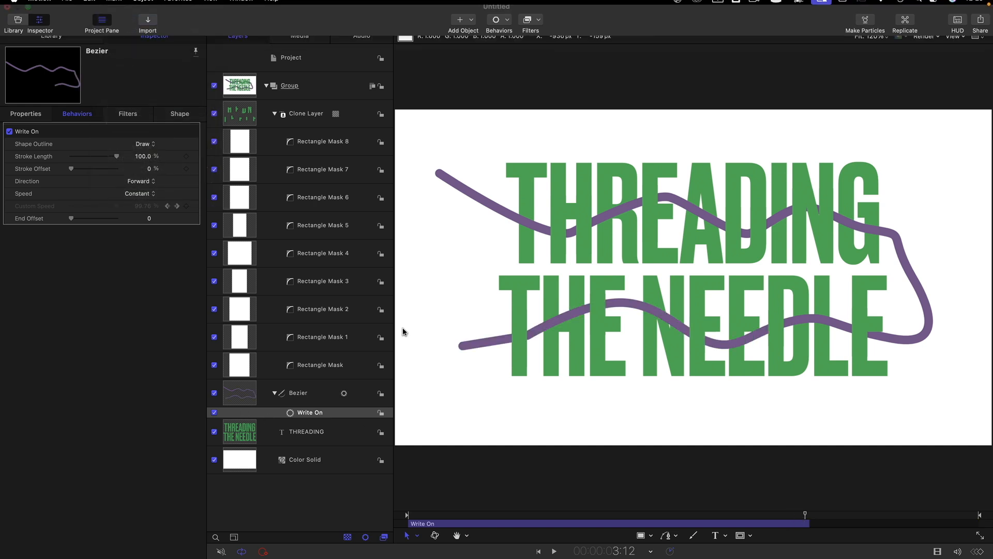
# Step: Set the Bezier outline's brush type to Airbrush and move the brush profile's white opacity tag to location 67.78%
pyautogui.click(241, 396)
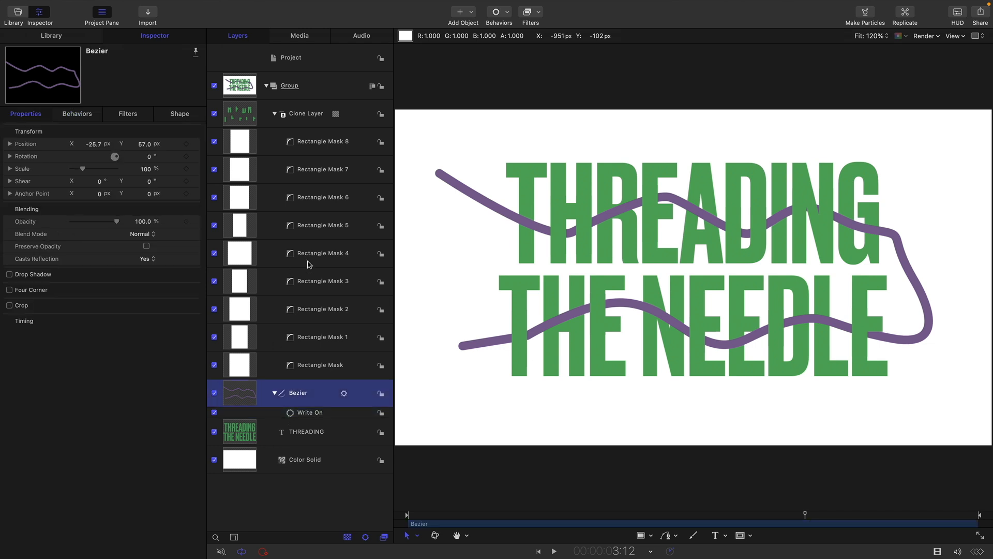
pyautogui.click(196, 113)
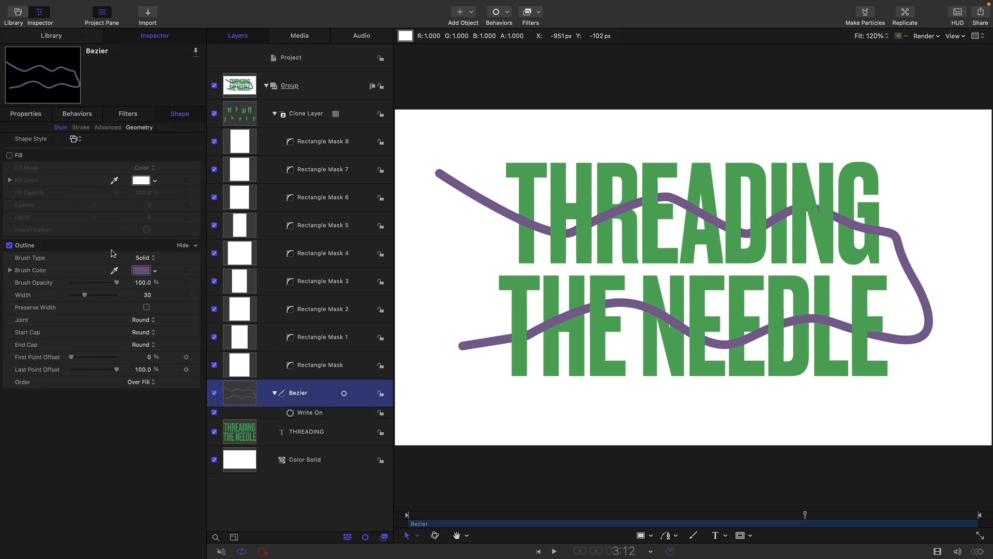
pyautogui.click(141, 258)
pyautogui.click(143, 268)
pyautogui.click(10, 296)
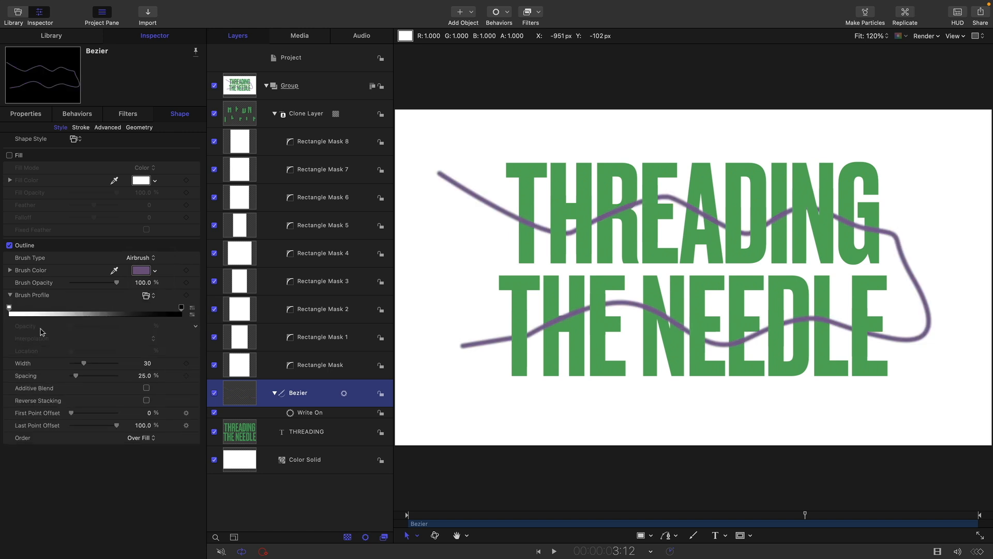
pyautogui.moveTo(9, 313); pyautogui.dragTo(126, 314)
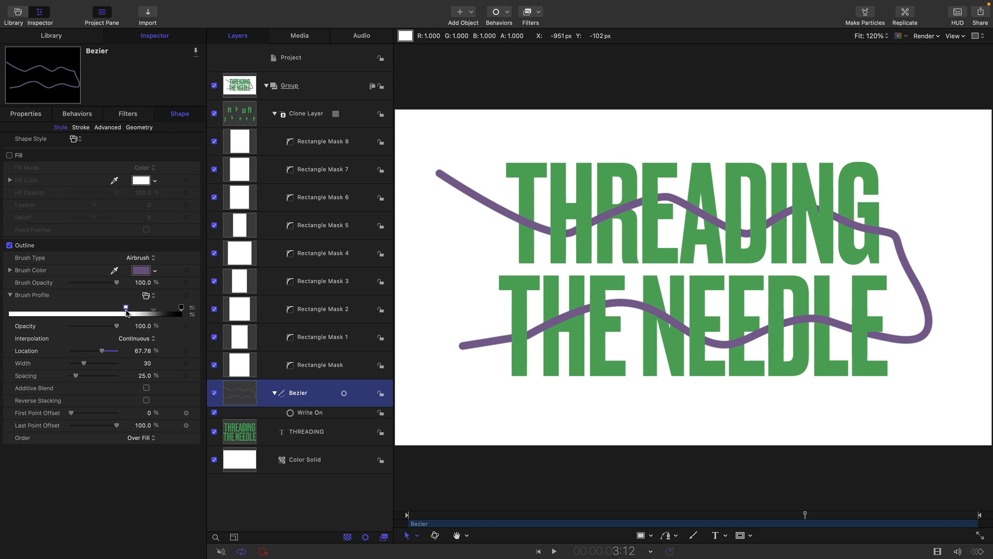
# Step: Set the Bezier stroke's jitter to 14% and taper its width over stroke to 79.45% at the end point
pyautogui.click(80, 127)
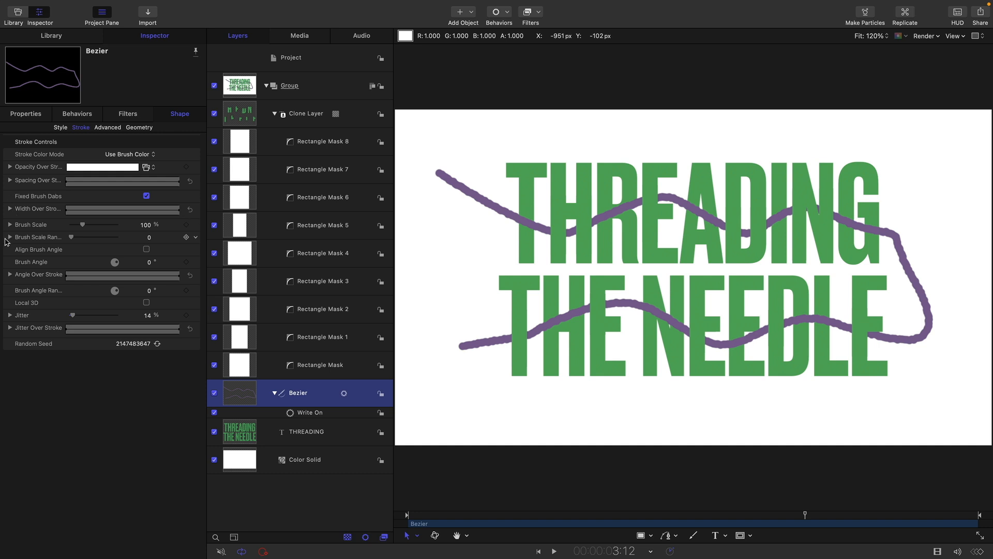
pyautogui.click(10, 209)
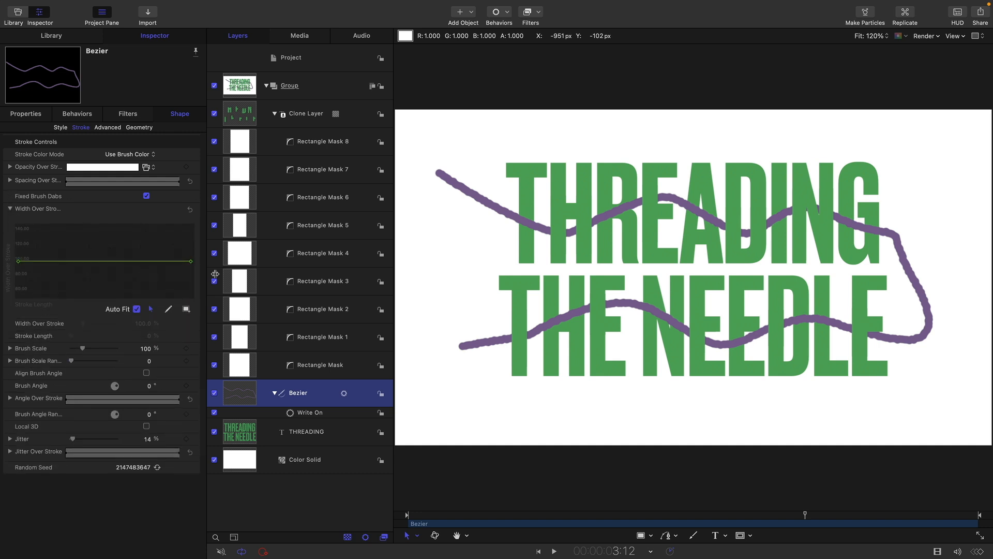
pyautogui.click(190, 261)
pyautogui.moveTo(143, 326); pyautogui.dragTo(143, 324)
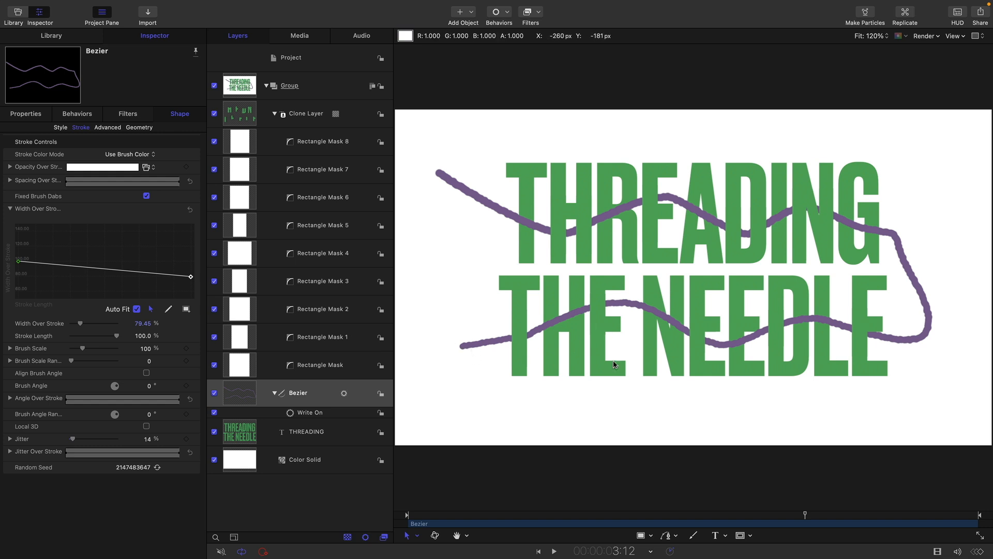
# Step: Play back the thread's write-on animation from the start of the project
pyautogui.click(540, 552)
pyautogui.click(555, 552)
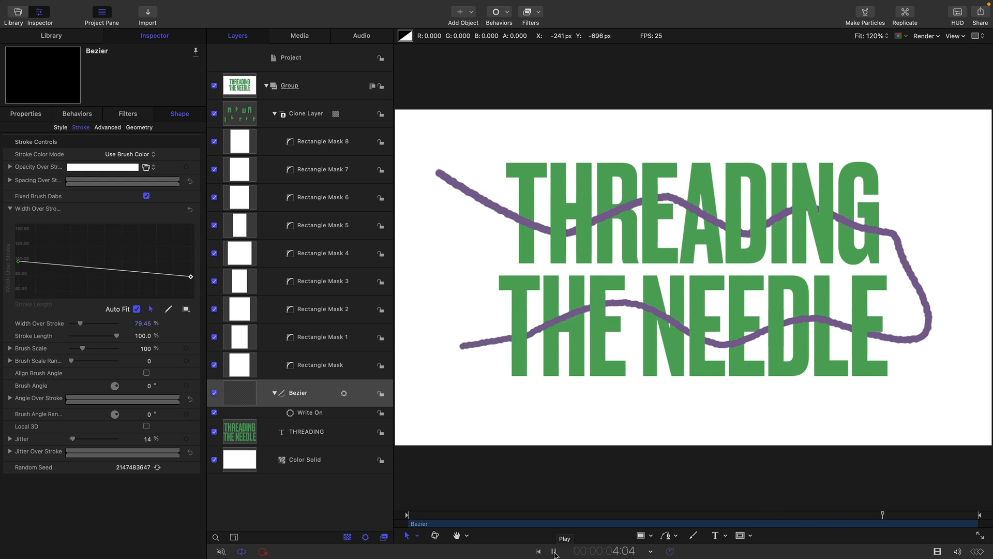
pyautogui.click(554, 552)
# Step: Move the Color Solid out of the title group into its own group and place that group behind the title group
pyautogui.click(311, 86)
pyautogui.moveTo(232, 460); pyautogui.dragTo(238, 101)
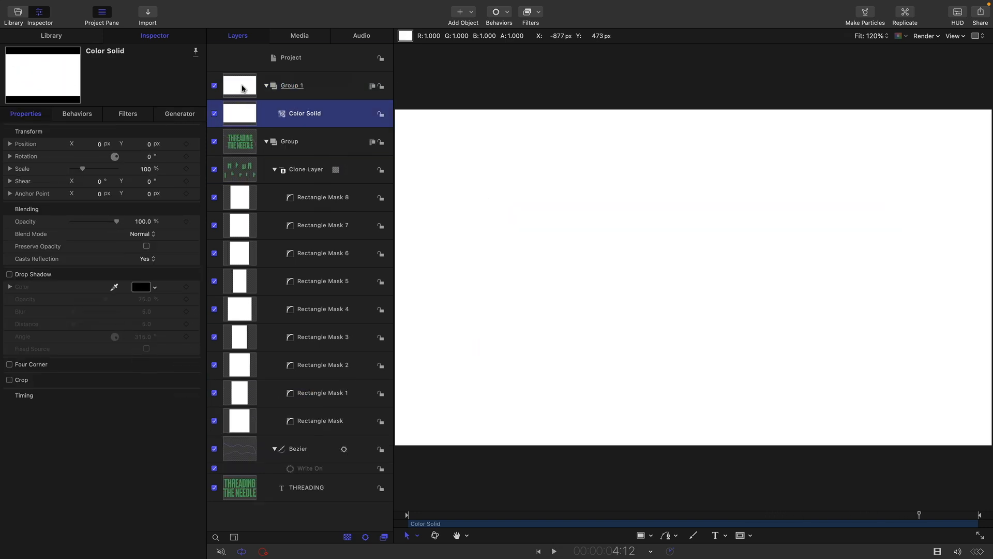
pyautogui.click(243, 88)
pyautogui.press('super+shift+bracketleft')
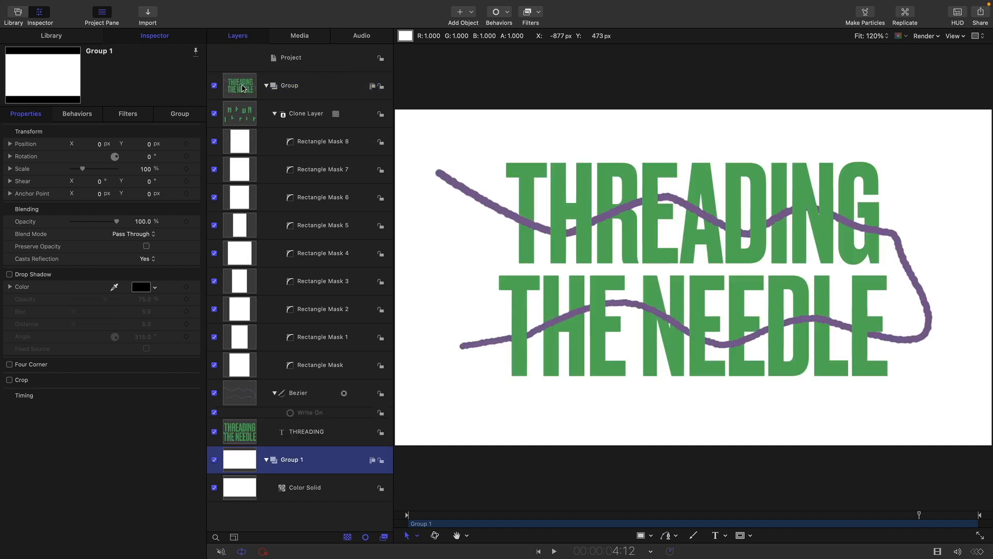
# Step: Add a drop shadow to the title group with opacity 87.73%, blur 21 and distance 11
pyautogui.click(245, 86)
pyautogui.press('Left')
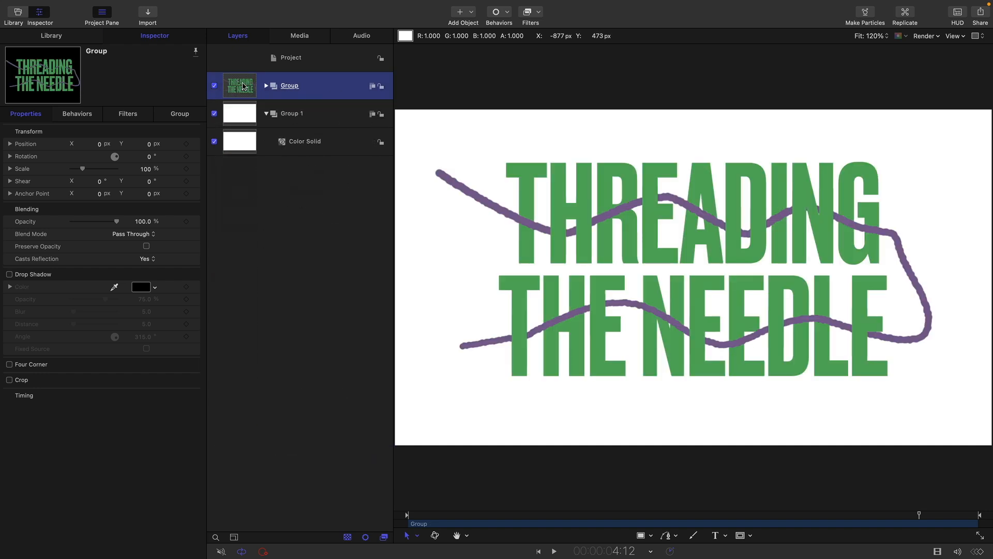
pyautogui.click(10, 274)
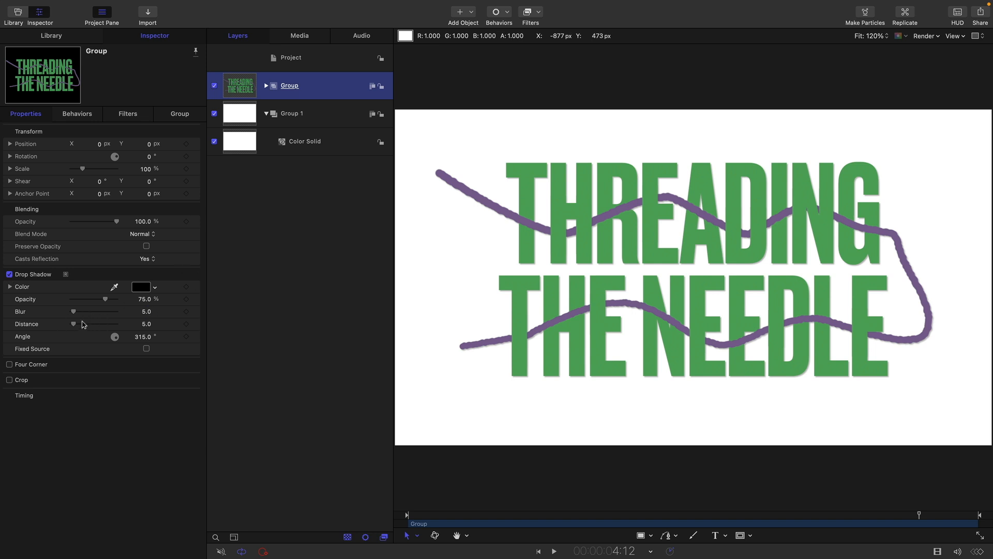
pyautogui.moveTo(73, 324); pyautogui.dragTo(112, 300)
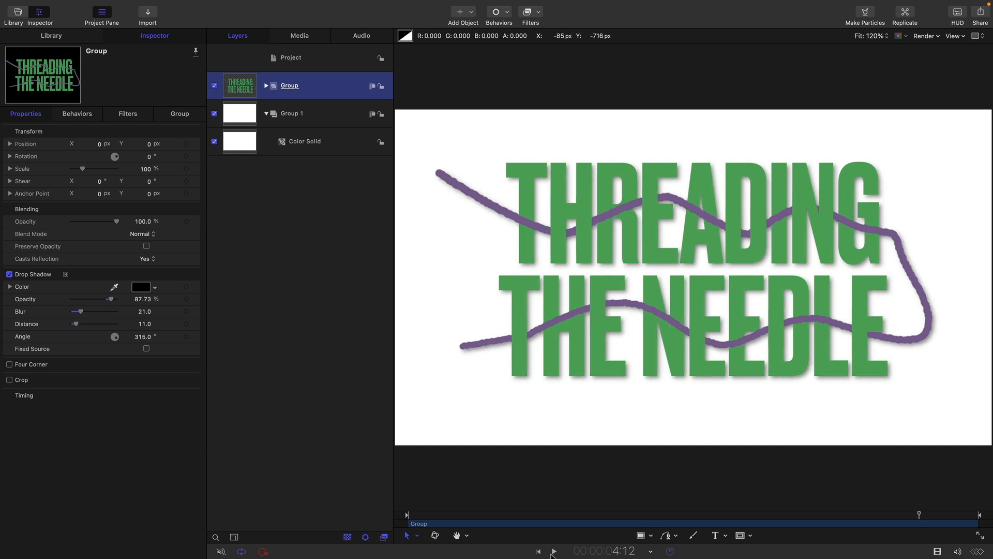
# Step: Move the playhead to 3:10 and add a drop shadow to the Bezier line with blur 10 and distance 8
pyautogui.moveTo(453, 518); pyautogui.dragTo(800, 532)
pyautogui.click(637, 205)
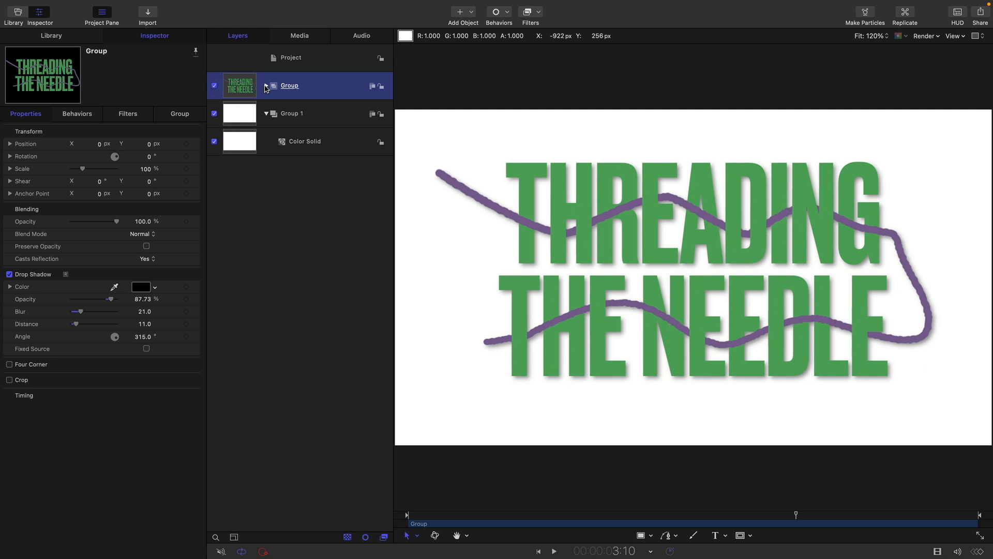
pyautogui.click(266, 86)
pyautogui.click(252, 395)
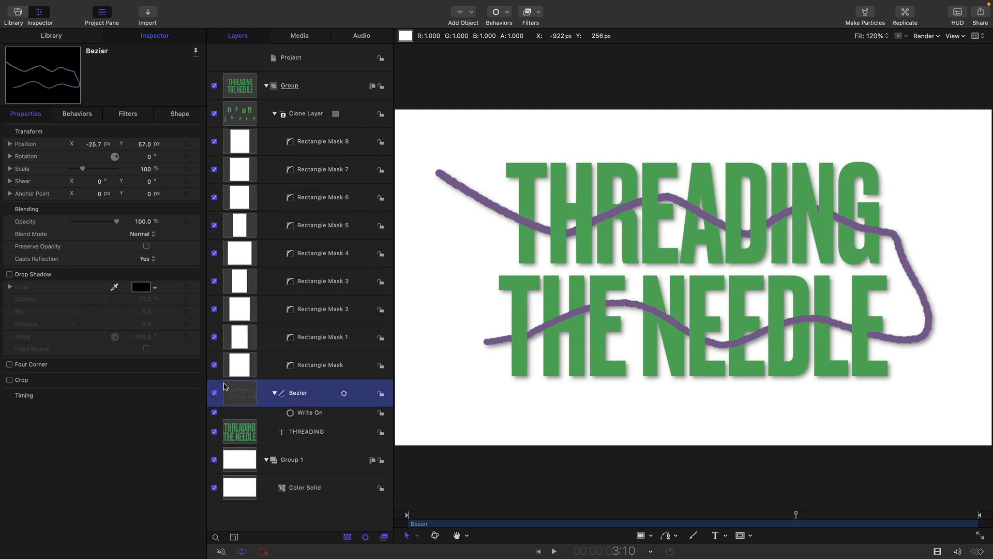
pyautogui.click(9, 274)
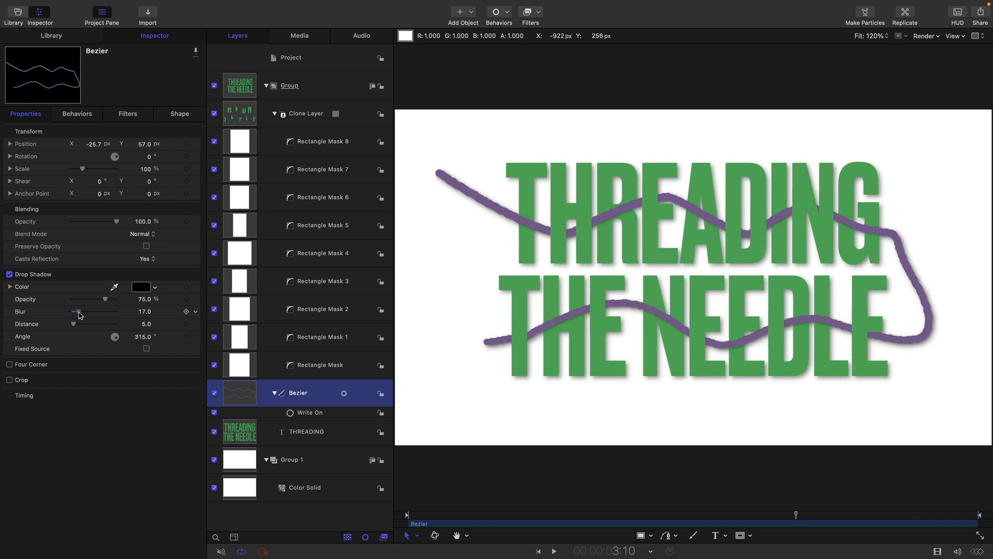
pyautogui.moveTo(73, 324); pyautogui.dragTo(74, 325)
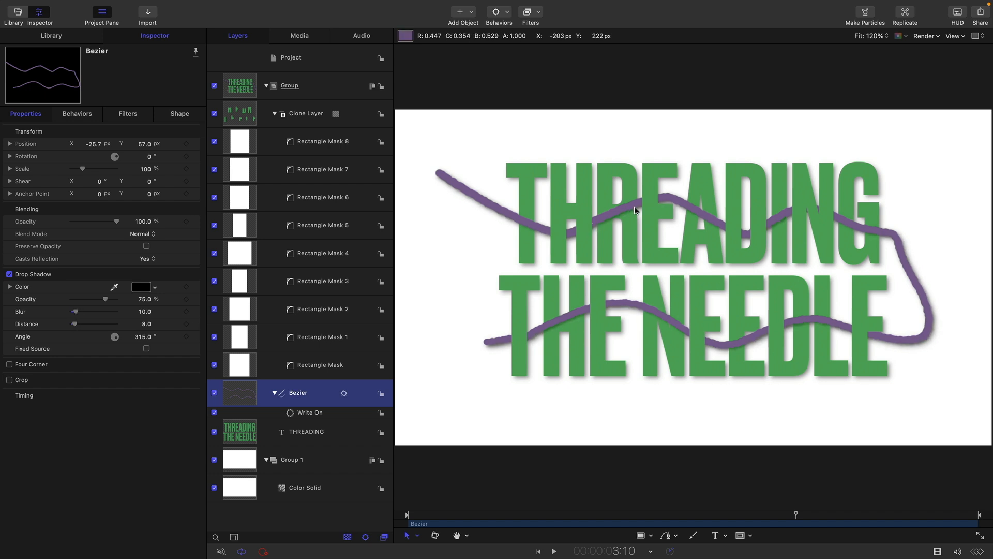